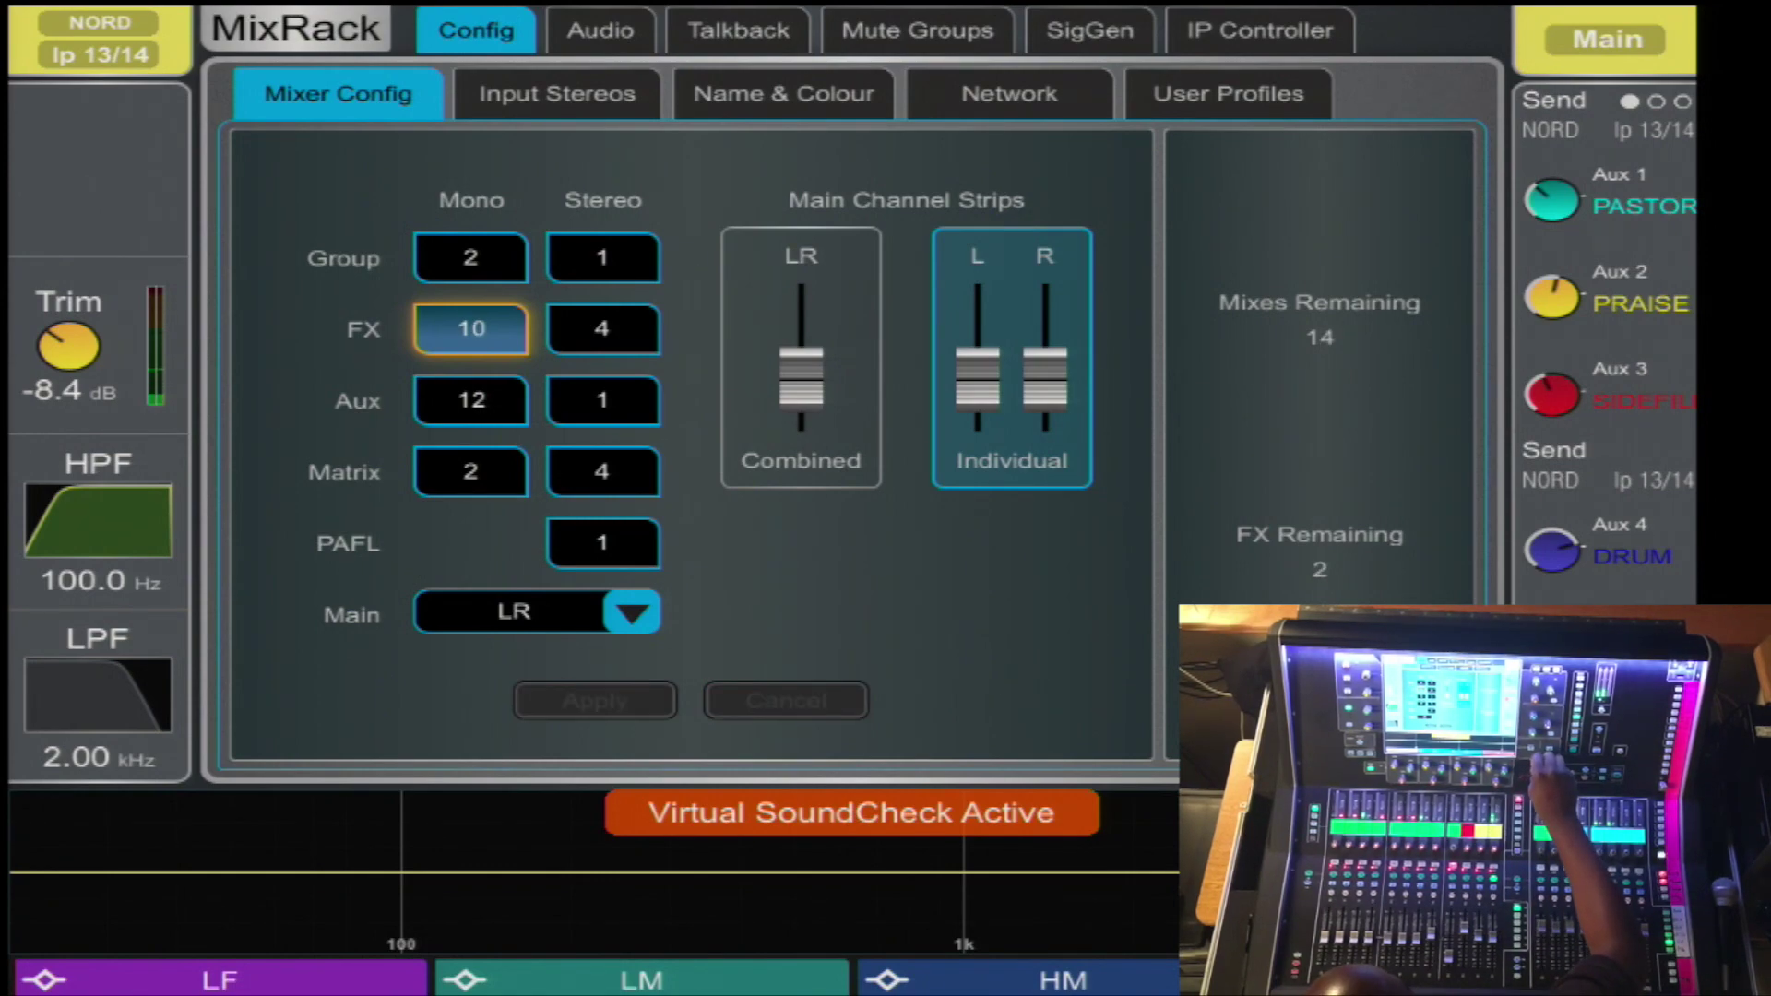
Step: Set FX Mono and FX Stereo bus counts to 8 each and apply the configuration
{"action": "left_click", "coordinate": [602, 329]}
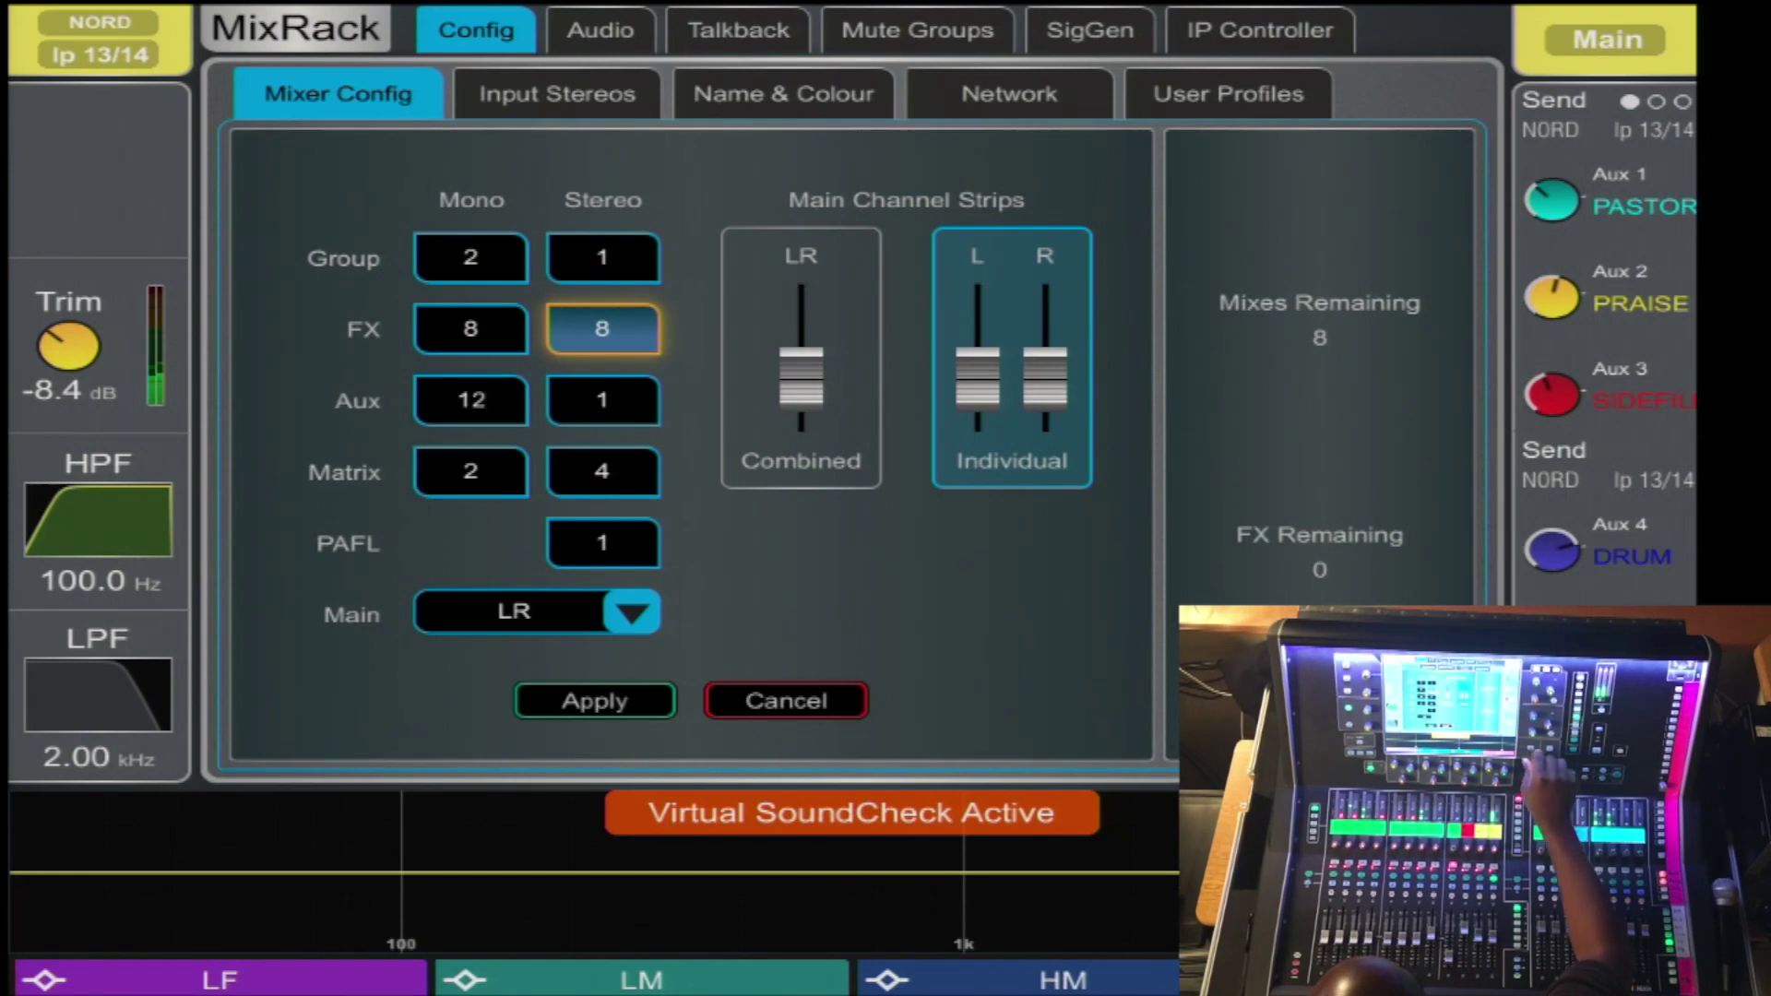
{"action": "left_click", "coordinate": [594, 701]}
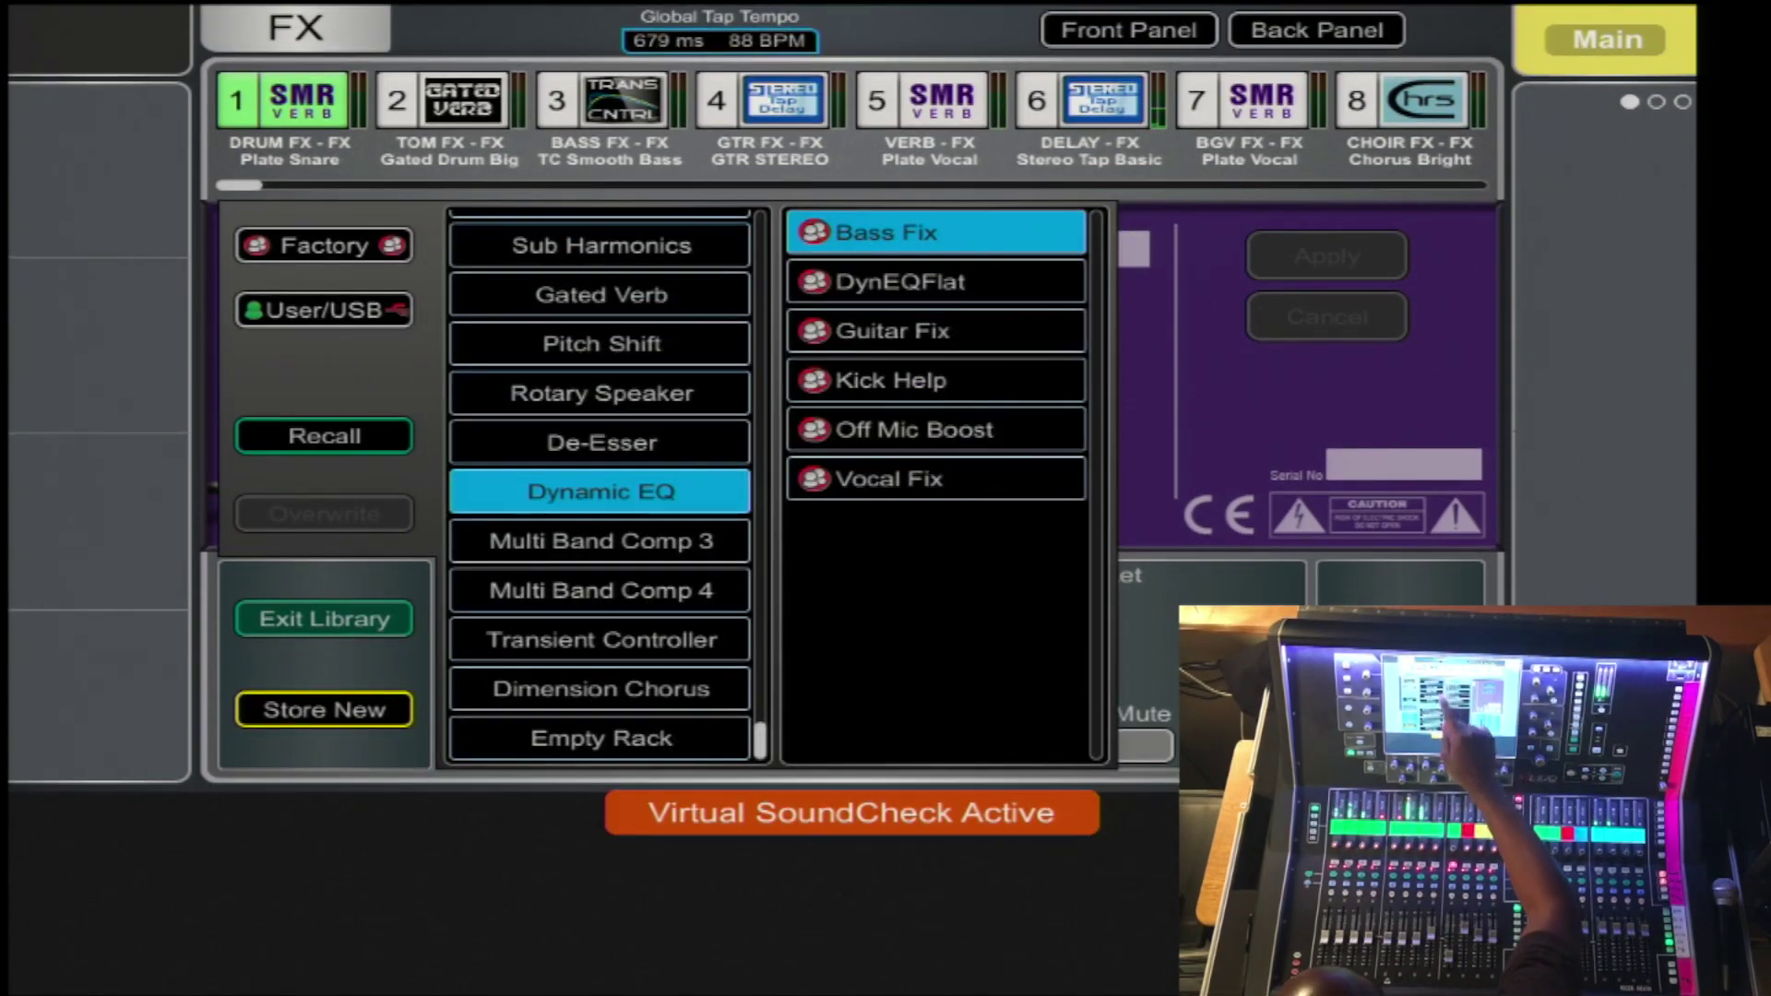
{"action": "scroll", "coordinate": [601, 484], "scroll_direction": "up", "scroll_amount": 3}
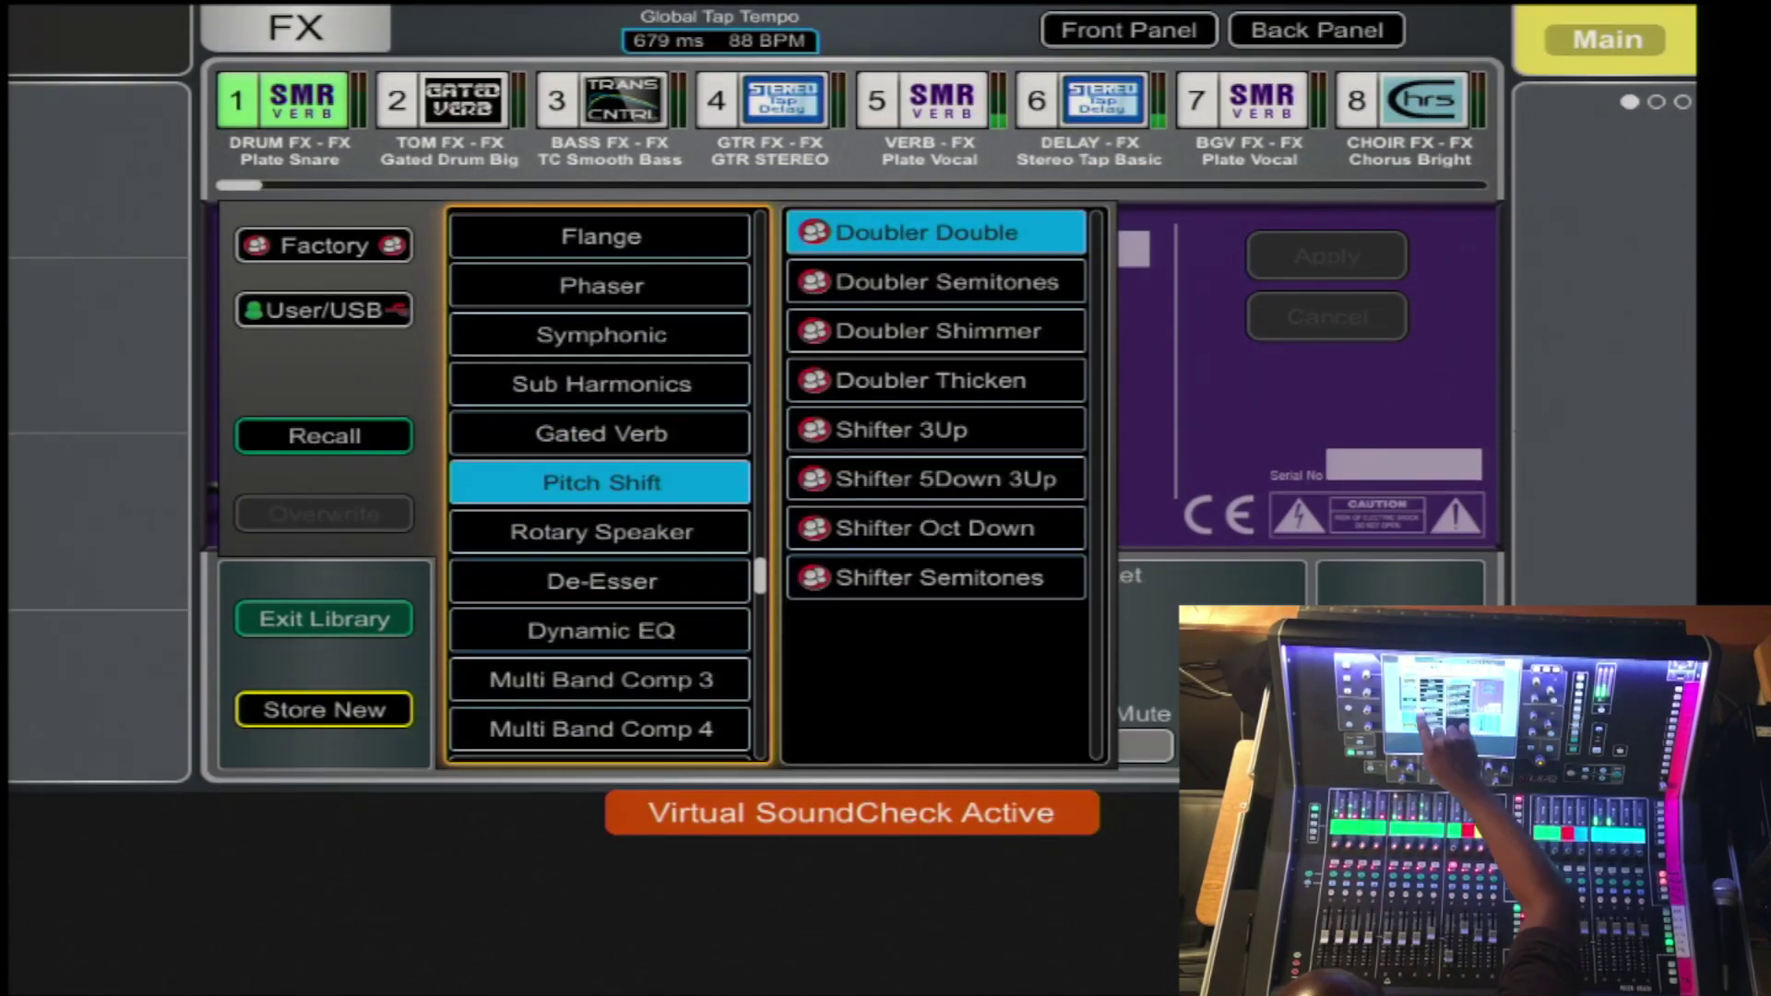
Step: Recall the factory Pitch Shift preset 'Doubler Thicken' into FX slot 1 (DRUM FX)
{"action": "left_click", "coordinate": [932, 380]}
{"action": "left_click", "coordinate": [324, 435]}
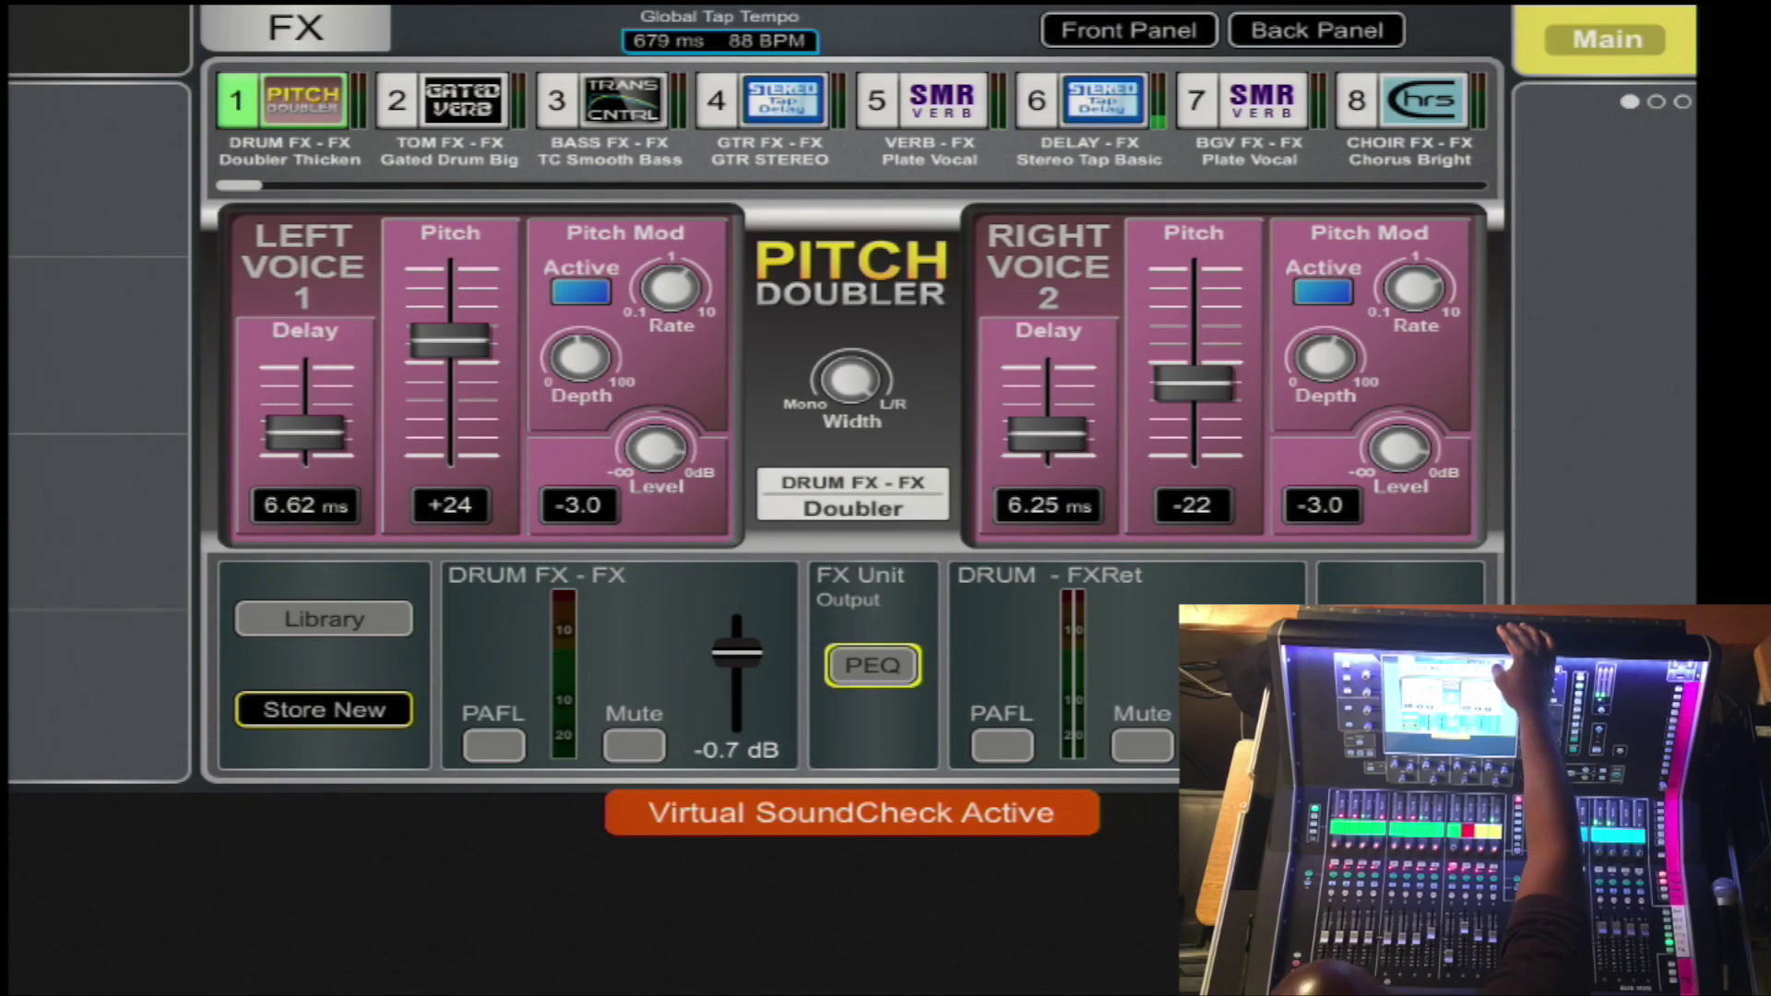
Step: Flip the Pitch Doubler rack to its routing page: Mix->Return, patched from Mono FX1 Bus
{"action": "left_click", "coordinate": [853, 494]}
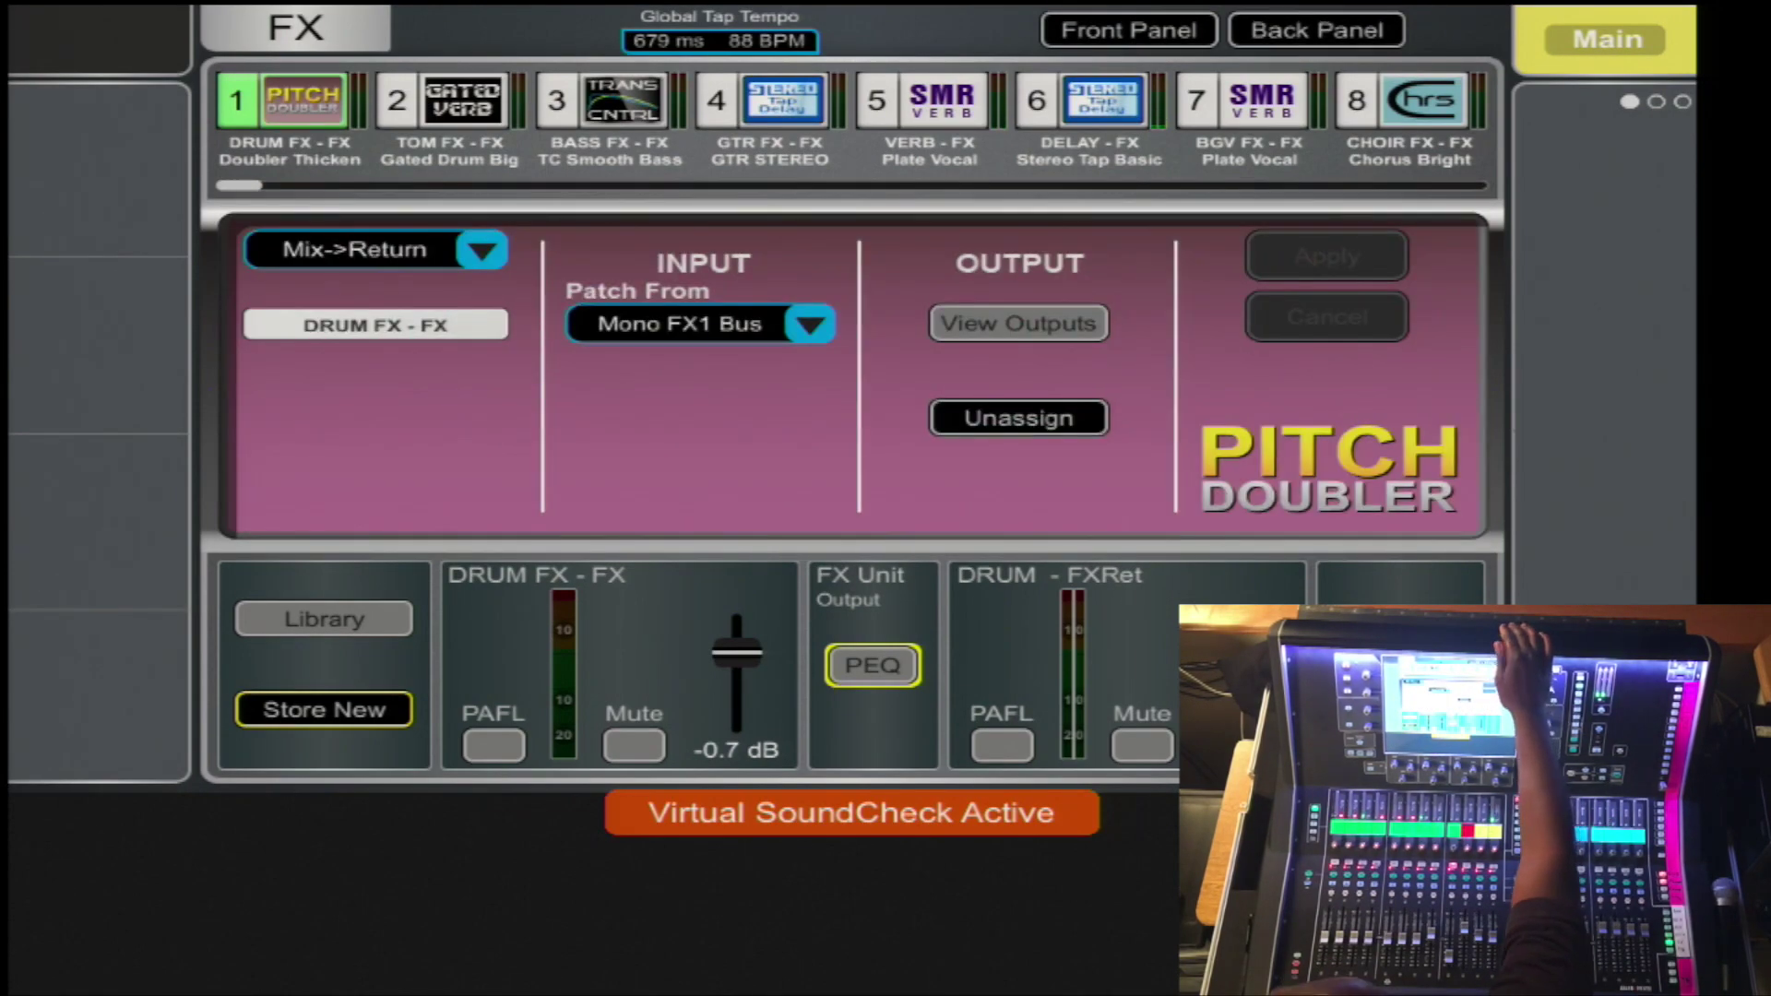